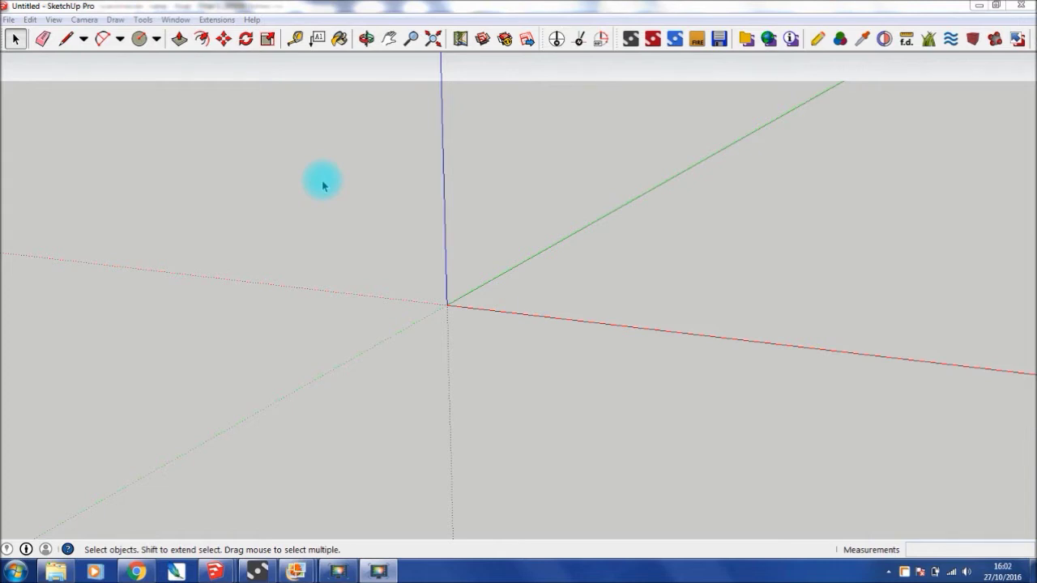
Step: Draw a circle of about 1769 mm radius centred on the origin
{"action": "left_click", "coordinate": [138, 38]}
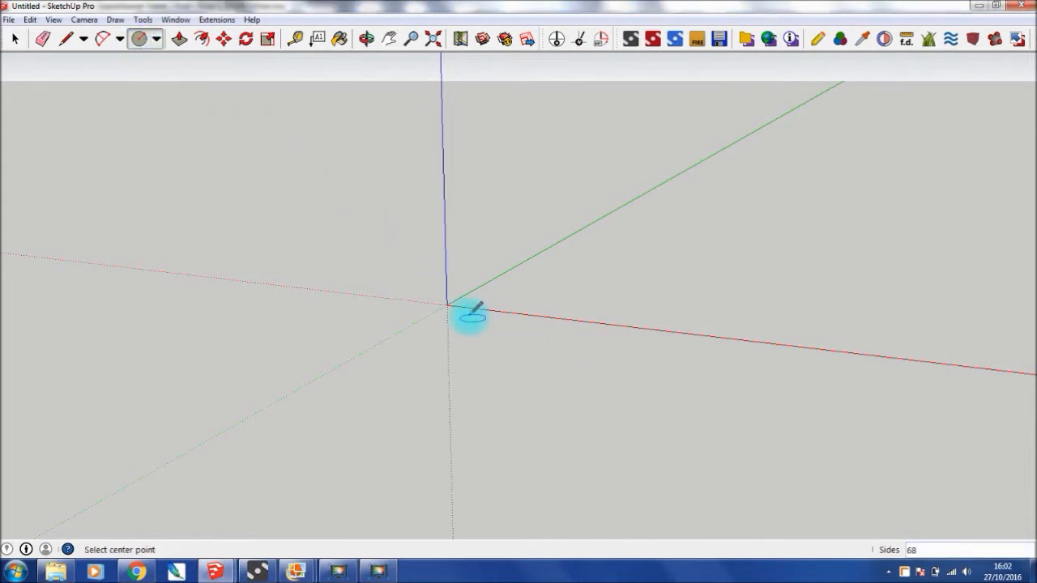
{"action": "left_click", "coordinate": [446, 305]}
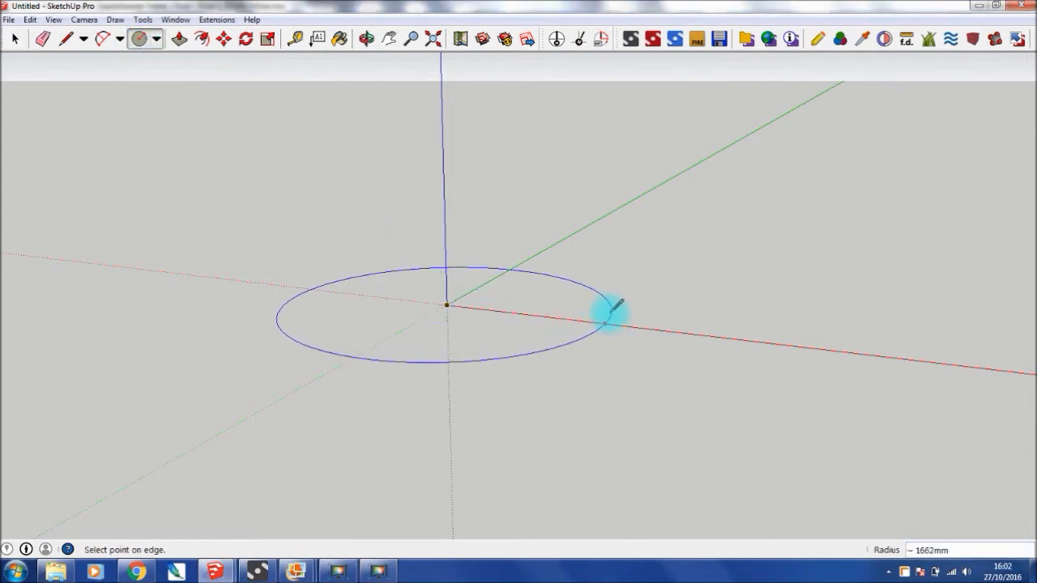
{"action": "left_click", "coordinate": [620, 320]}
Step: Reverse the circle's face so its light side faces up
{"action": "left_click", "coordinate": [15, 38]}
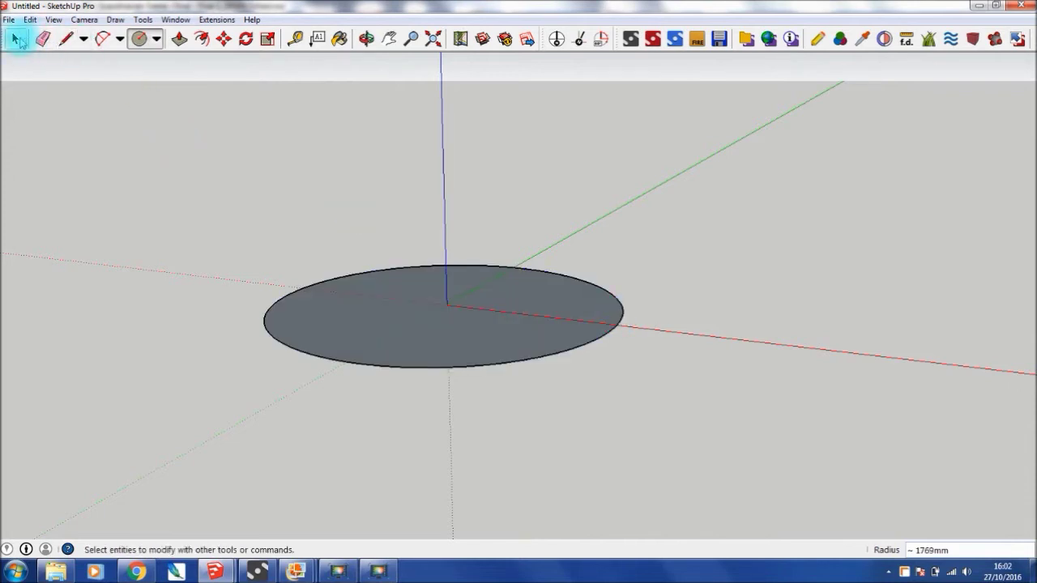
{"action": "right_click", "coordinate": [382, 327]}
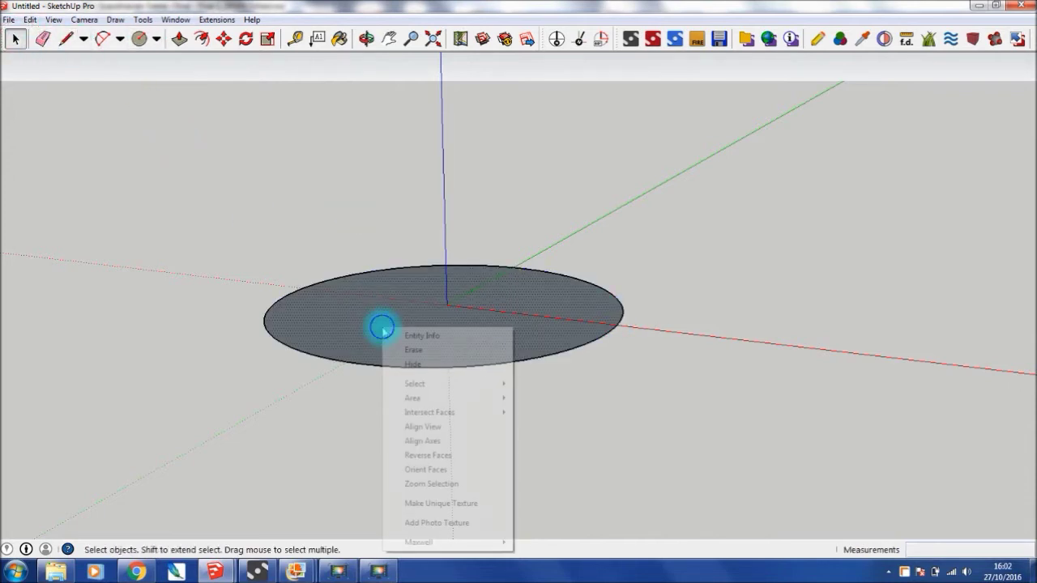
{"action": "left_click", "coordinate": [445, 457]}
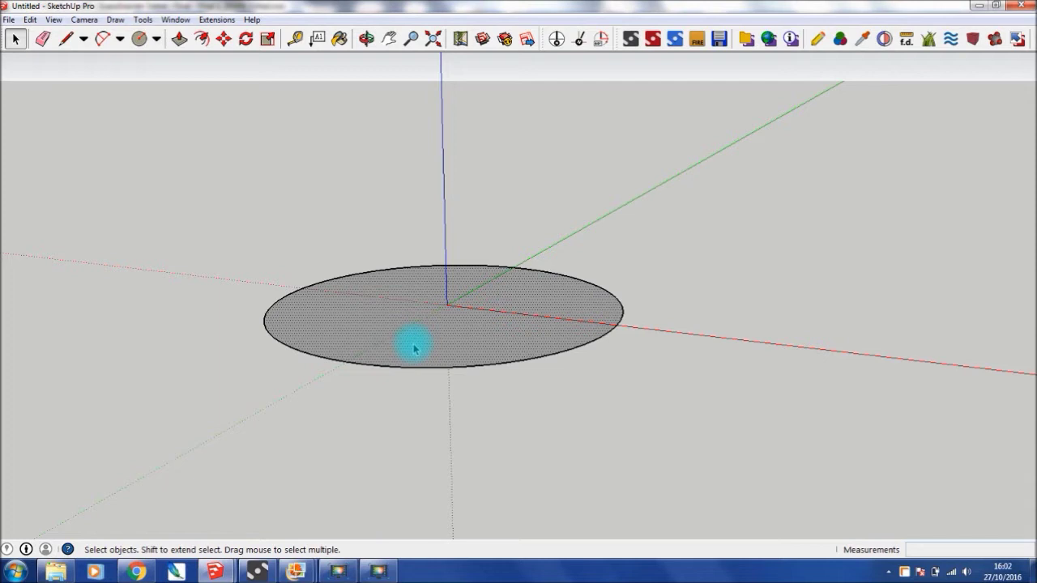
{"action": "right_click", "coordinate": [346, 304]}
Step: Group the circle face and paste a copy of it in place
{"action": "left_click", "coordinate": [409, 411]}
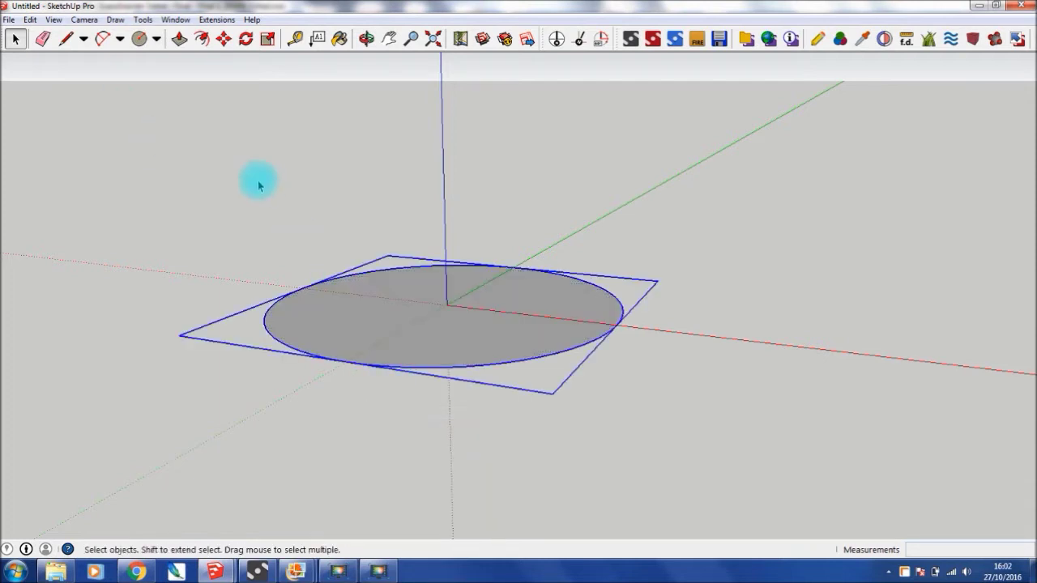
{"action": "left_click", "coordinate": [29, 19]}
{"action": "left_click", "coordinate": [67, 84]}
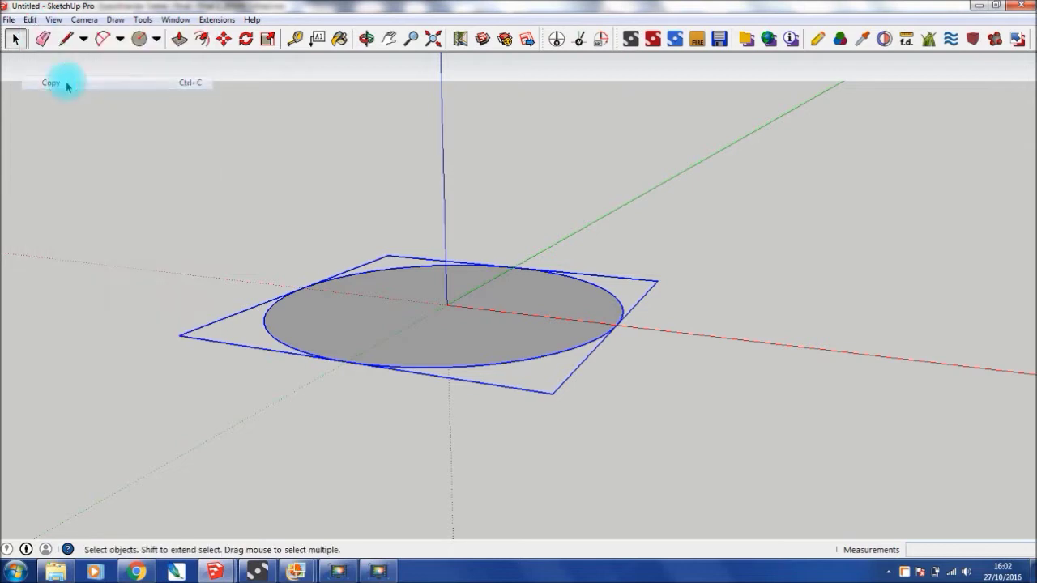
{"action": "left_click", "coordinate": [29, 19]}
{"action": "left_click", "coordinate": [66, 108]}
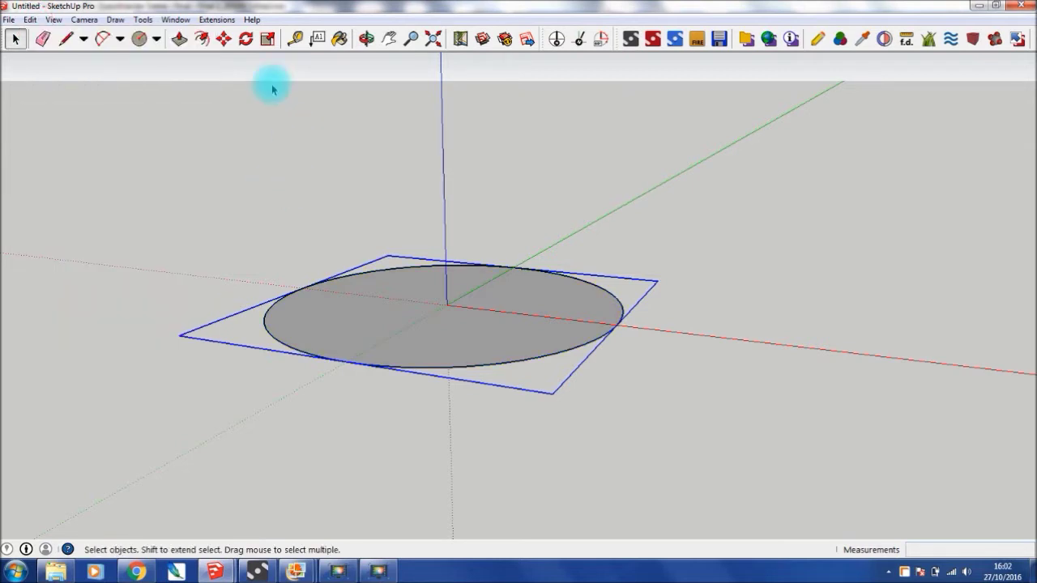
Step: Rotate the copied disc 90° about the red axis so it stands upright
{"action": "left_click", "coordinate": [223, 39]}
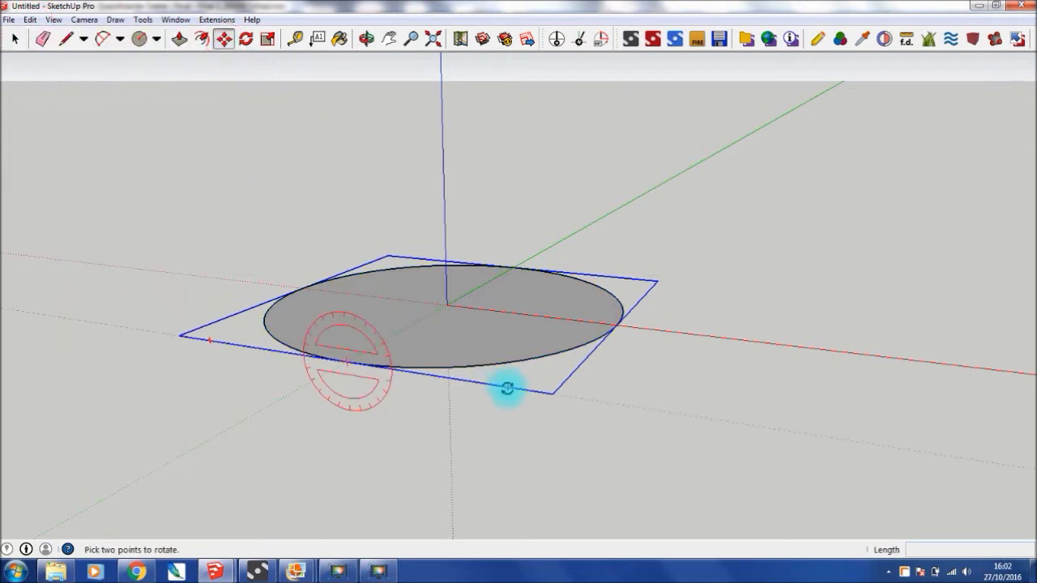
{"action": "left_click", "coordinate": [507, 388]}
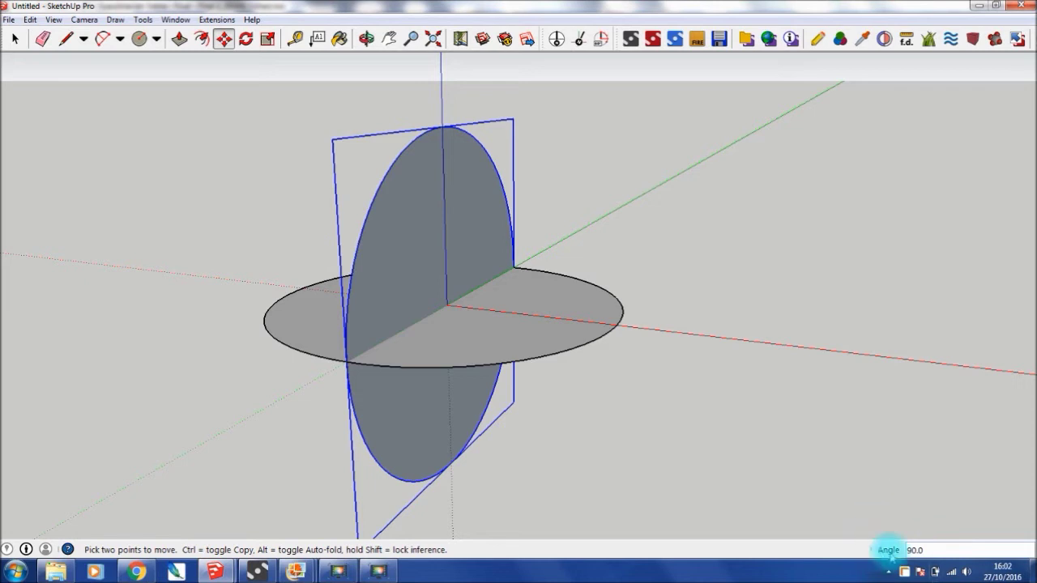
{"action": "left_click", "coordinate": [14, 38]}
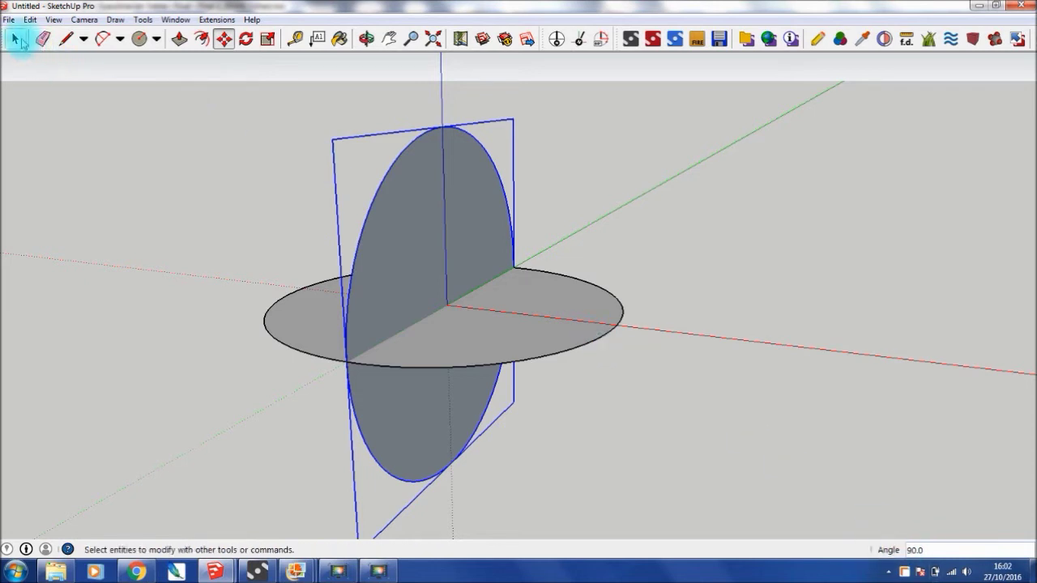
{"action": "double_click", "coordinate": [419, 247]}
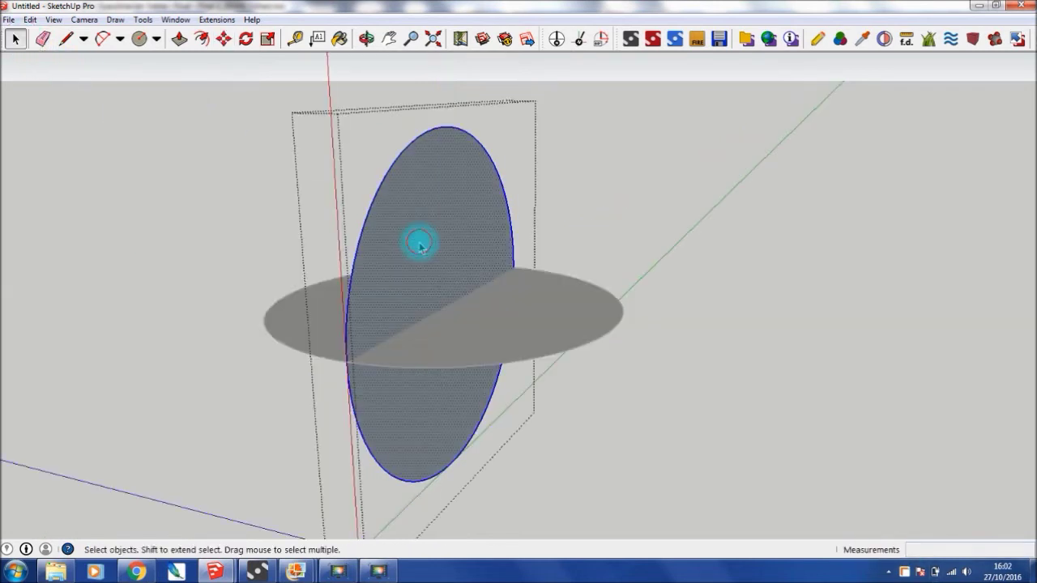
Step: Inside the upright disc group, reverse the disc face to its light side
{"action": "right_click", "coordinate": [420, 248]}
{"action": "left_click", "coordinate": [415, 227]}
{"action": "right_click", "coordinate": [415, 225]}
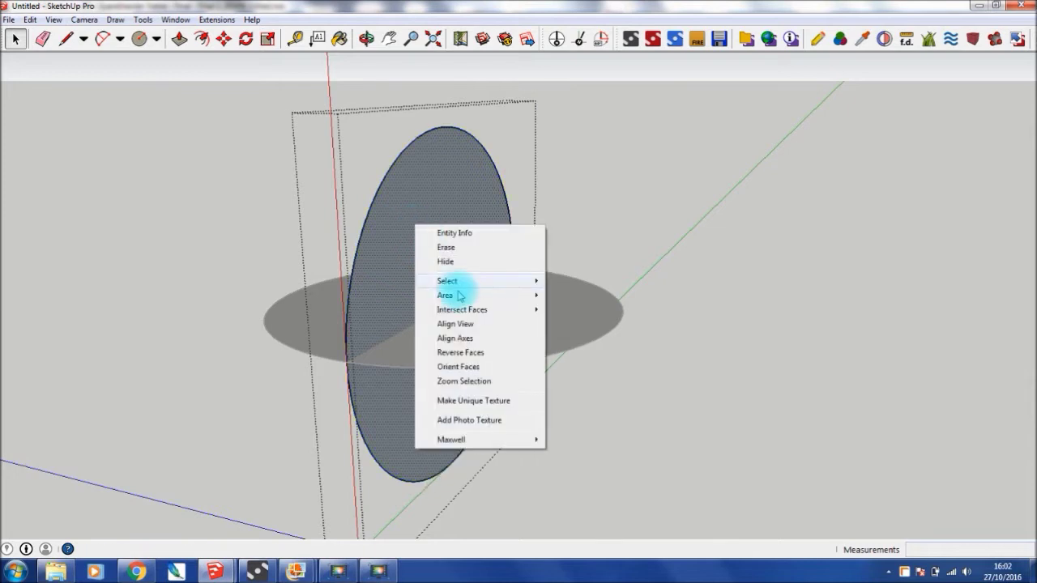
{"action": "left_click", "coordinate": [465, 351]}
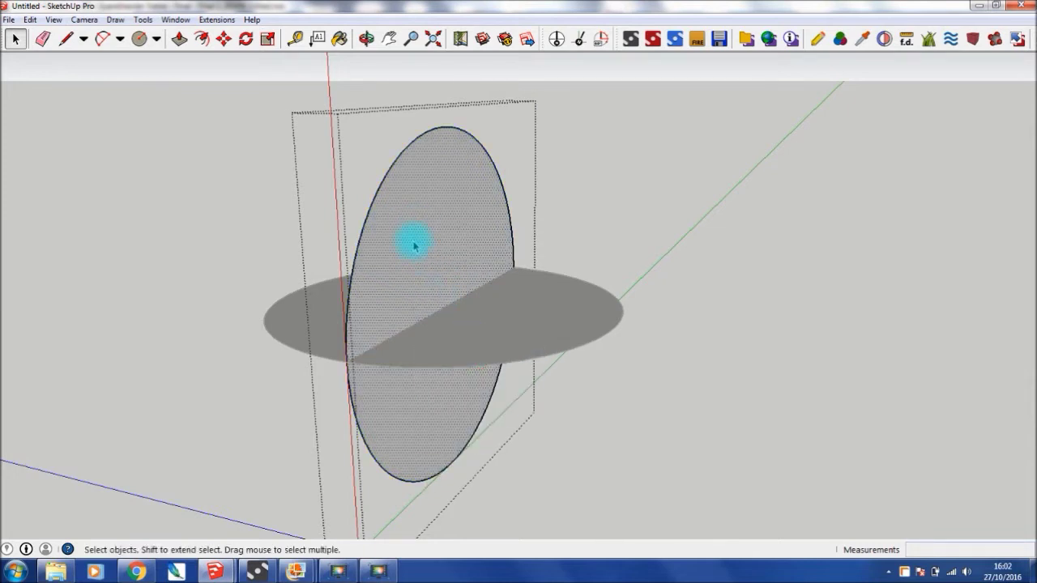
Step: Split off a quarter-circle with a line and delete the leftover face and outline
{"action": "left_click", "coordinate": [67, 42]}
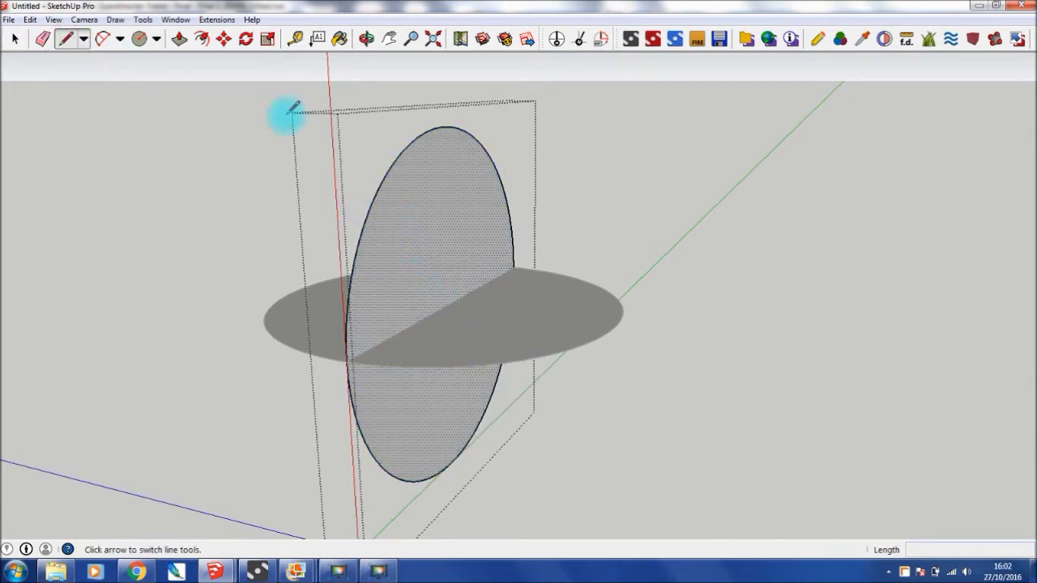
{"action": "left_click", "coordinate": [443, 127]}
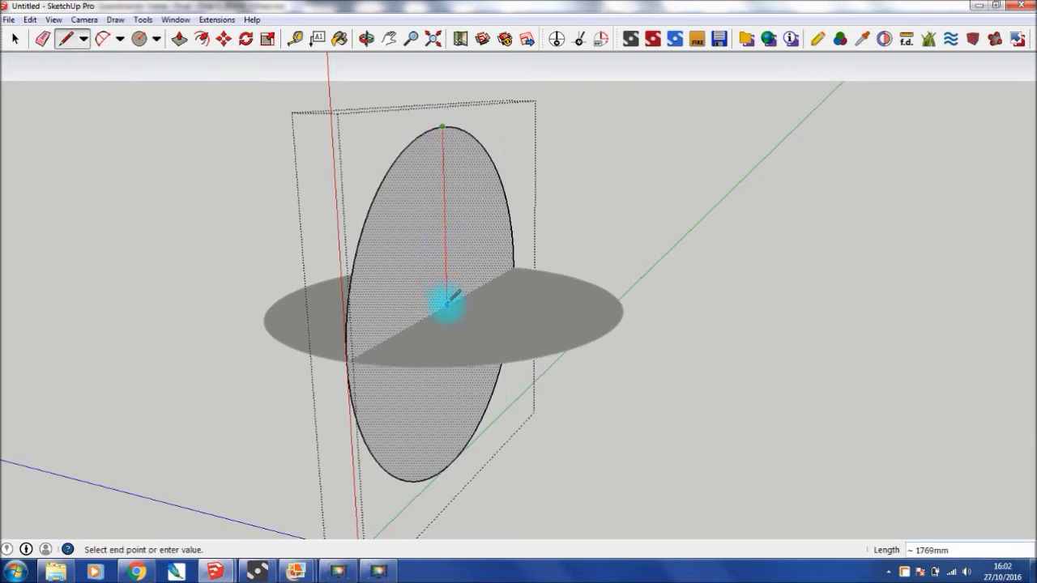
{"action": "left_click", "coordinate": [515, 266]}
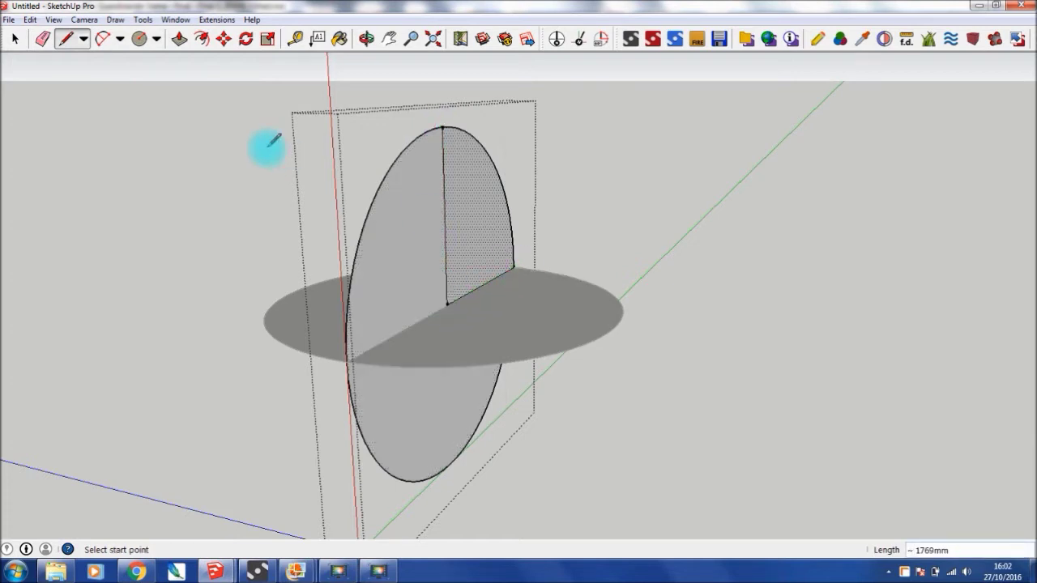
{"action": "left_click", "coordinate": [15, 38]}
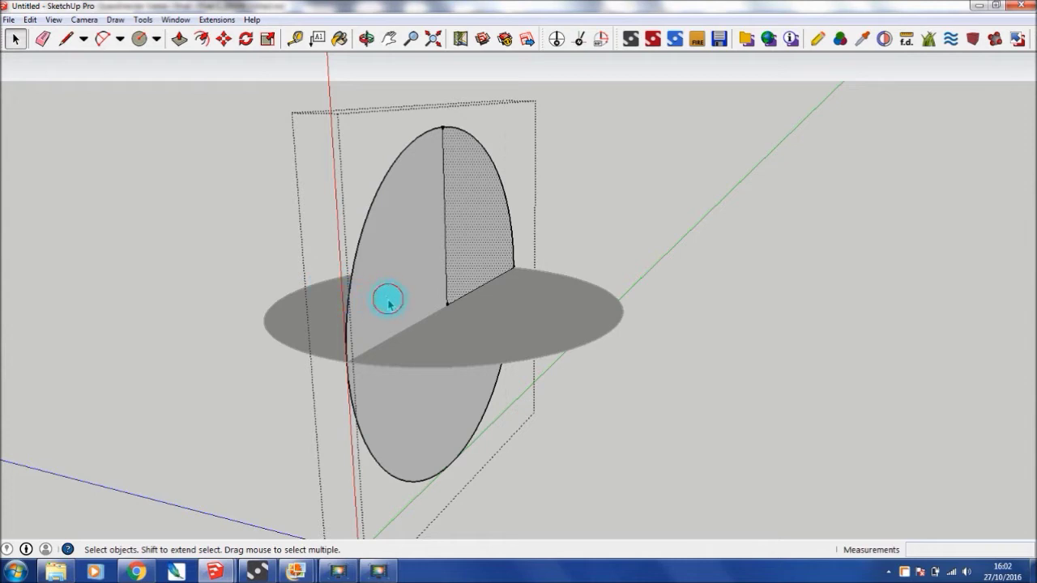
{"action": "left_click", "coordinate": [388, 303]}
{"action": "key", "text": "Delete"}
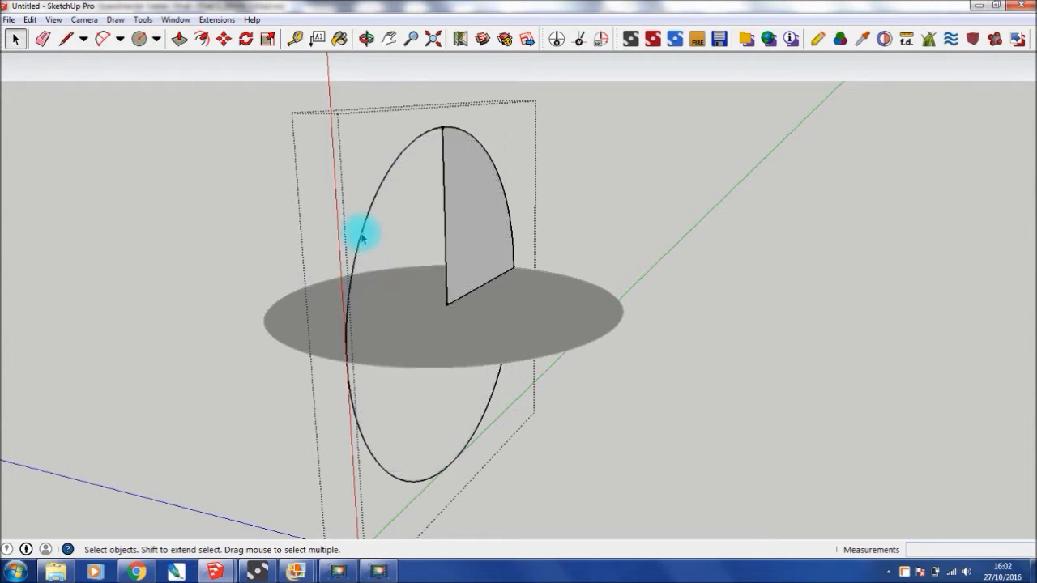
{"action": "key", "text": "Delete"}
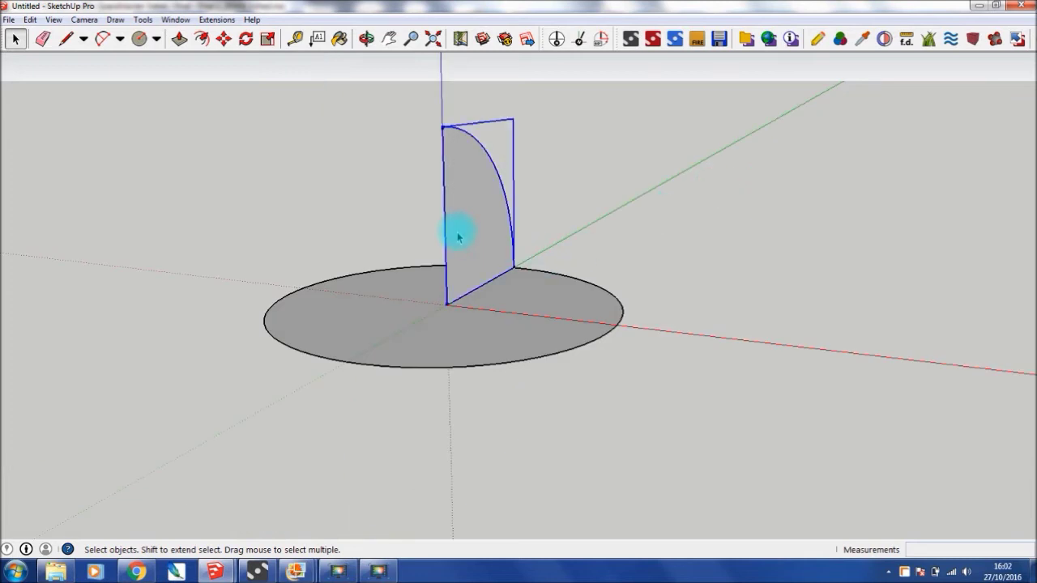
Step: Explode the quarter-profile group and the flat circle group into loose geometry
{"action": "right_click", "coordinate": [458, 236]}
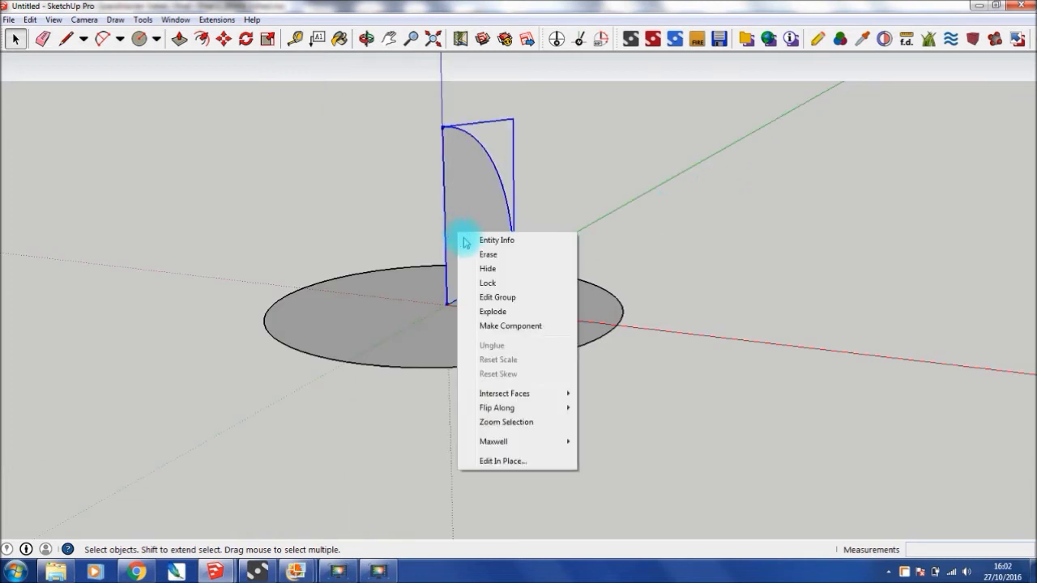
{"action": "left_click", "coordinate": [513, 307]}
{"action": "right_click", "coordinate": [399, 332]}
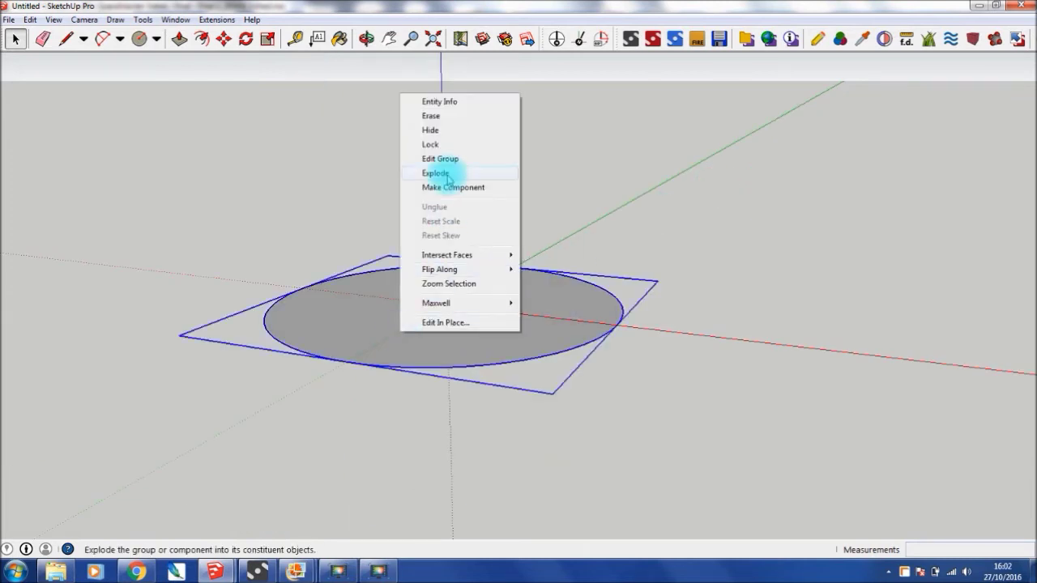
{"action": "left_click", "coordinate": [446, 175]}
Step: Follow Me the quarter profile around the circle face to form a hemisphere
{"action": "left_click", "coordinate": [415, 319]}
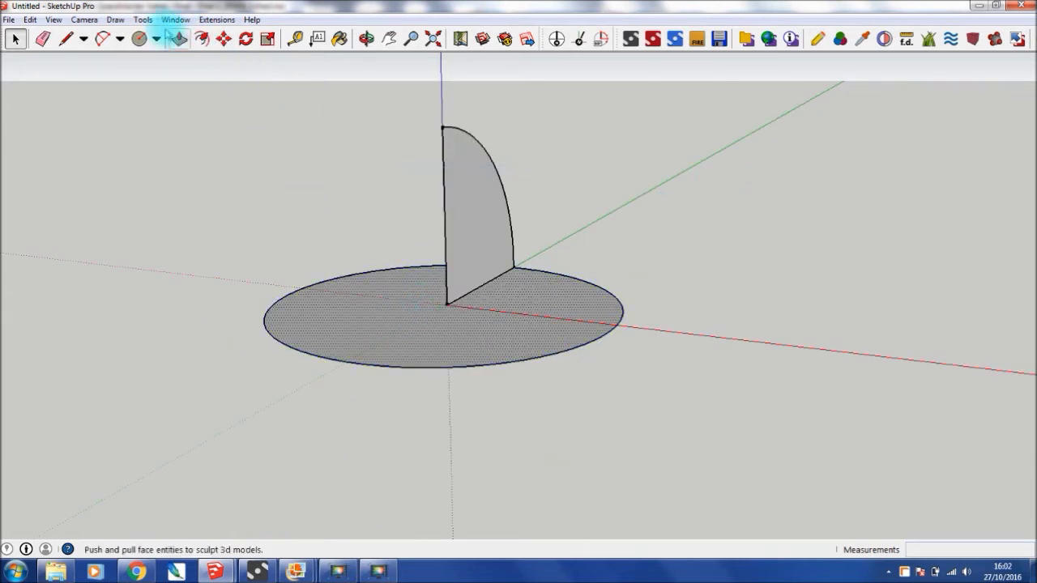
{"action": "left_click", "coordinate": [142, 19]}
{"action": "left_click", "coordinate": [185, 144]}
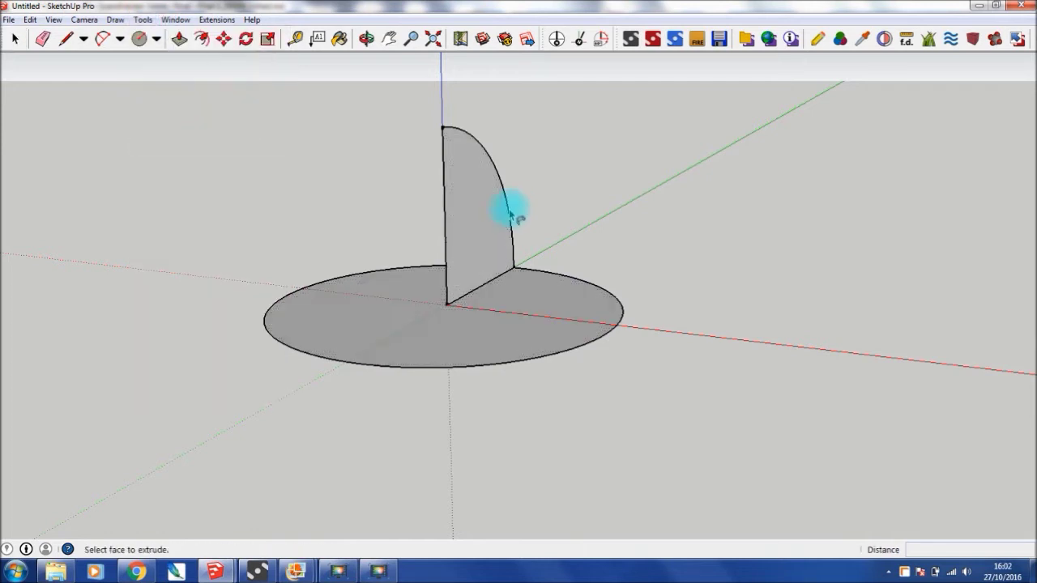
{"action": "left_click", "coordinate": [476, 224]}
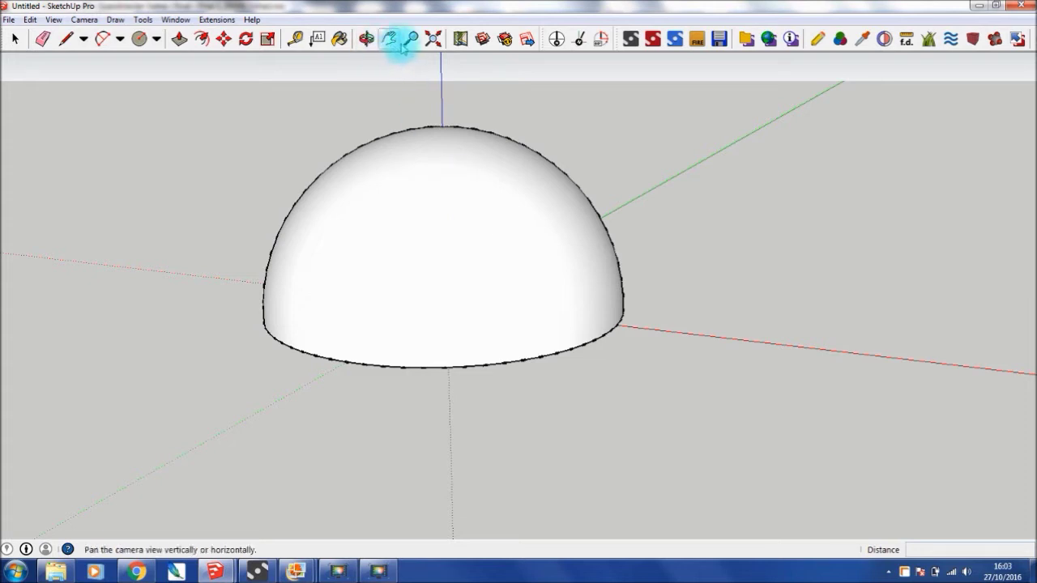
{"action": "left_click", "coordinate": [410, 38]}
{"action": "left_click_drag", "start_coordinate": [398, 97], "coordinate": [389, 148]}
{"action": "left_click", "coordinate": [14, 38]}
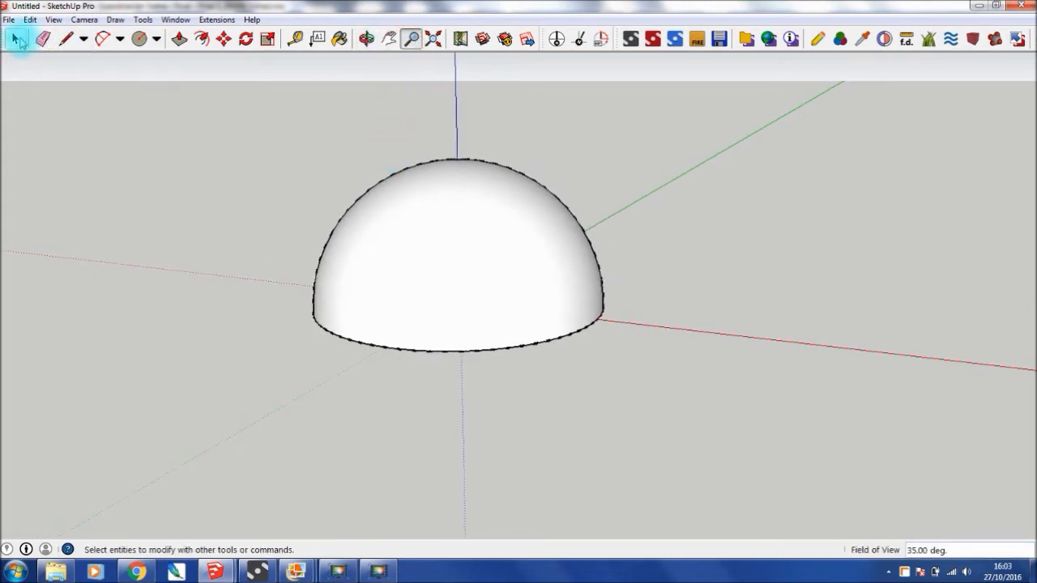
Step: Group the whole hemisphere and paste a copy of it in place
{"action": "triple_click", "coordinate": [402, 261]}
{"action": "right_click", "coordinate": [401, 262]}
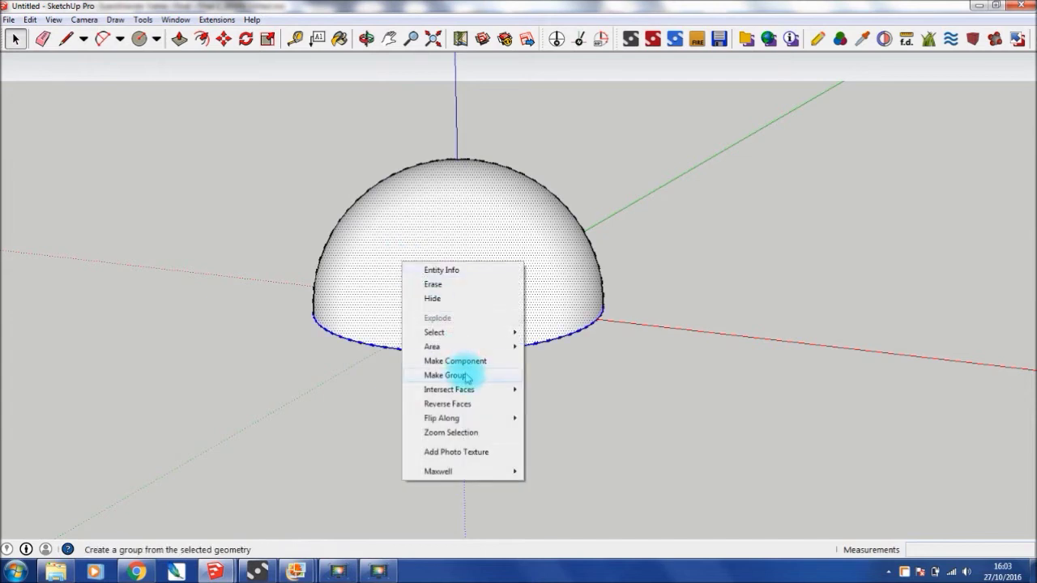
{"action": "left_click", "coordinate": [453, 375]}
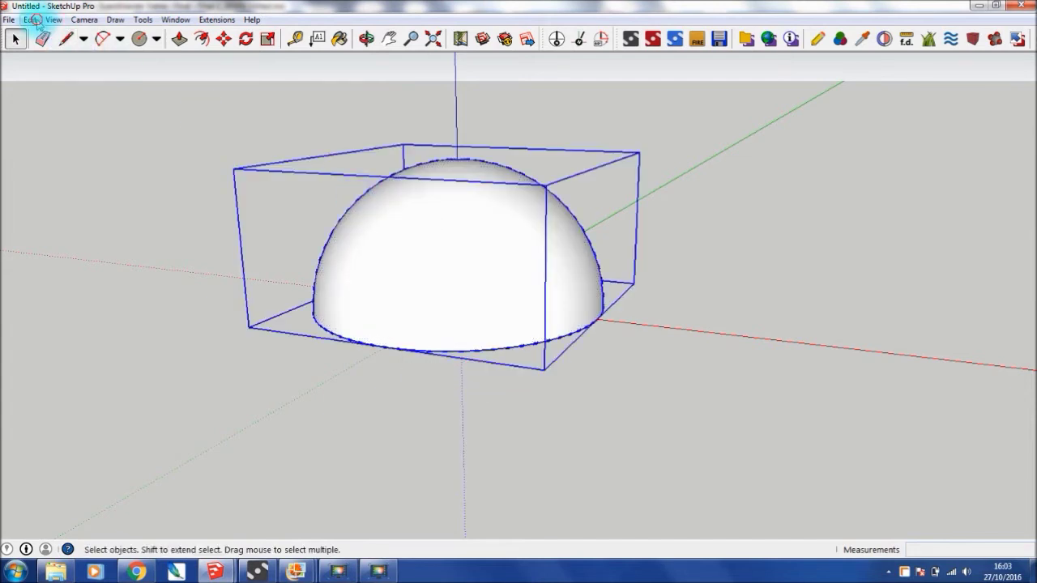
{"action": "left_click", "coordinate": [29, 20]}
{"action": "left_click", "coordinate": [65, 81]}
{"action": "left_click", "coordinate": [29, 19]}
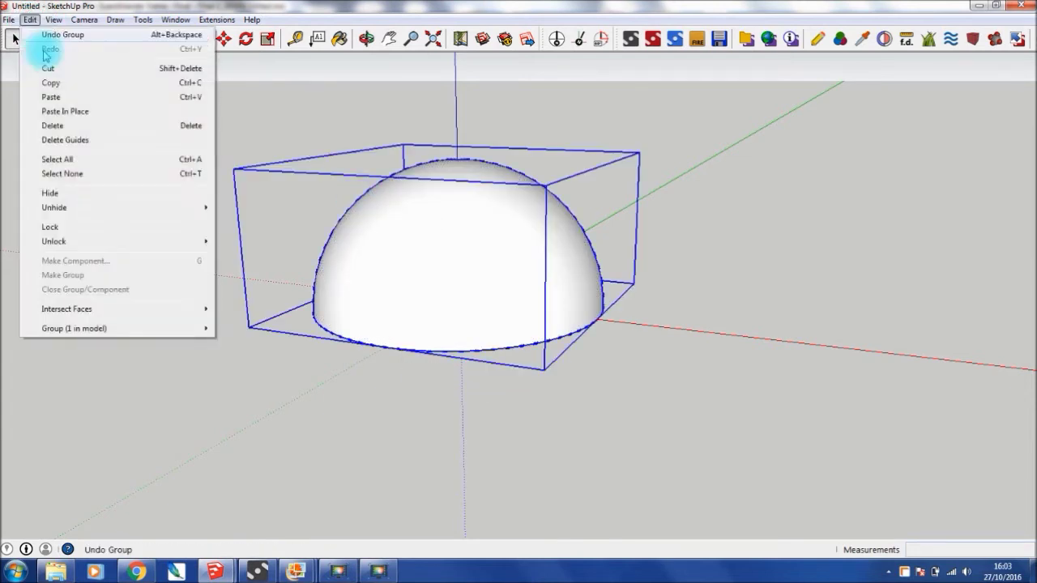
{"action": "left_click", "coordinate": [61, 111]}
Step: Flip the copied dome 180° and move it below the original
{"action": "left_click", "coordinate": [223, 39]}
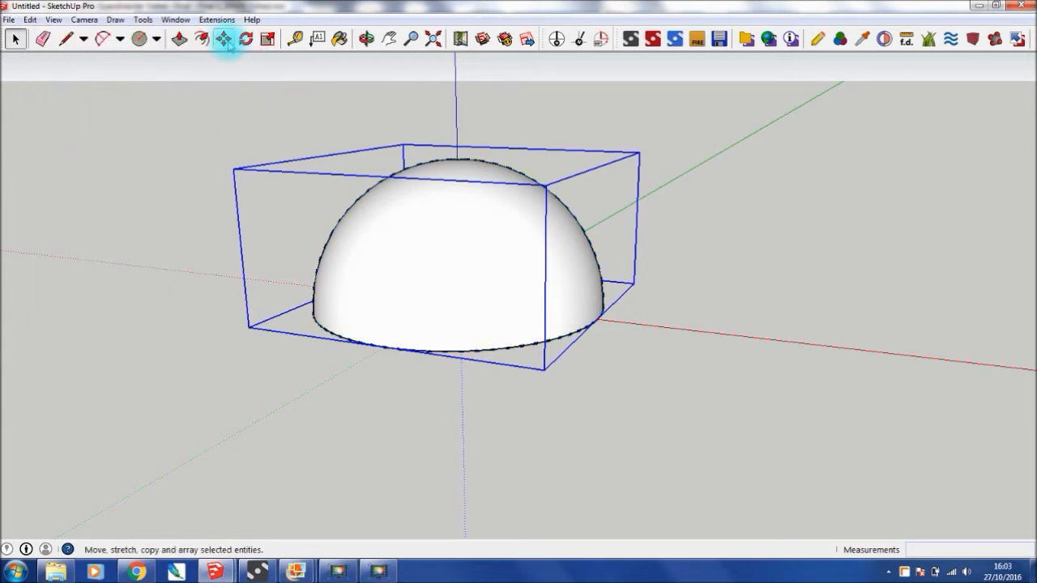
{"action": "left_click", "coordinate": [512, 278]}
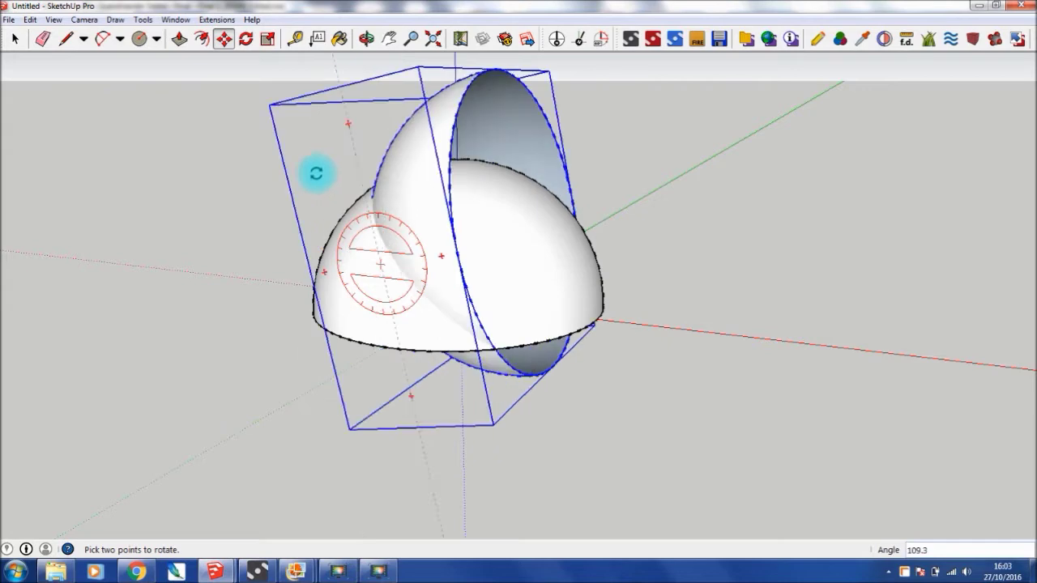
{"action": "left_click", "coordinate": [308, 255]}
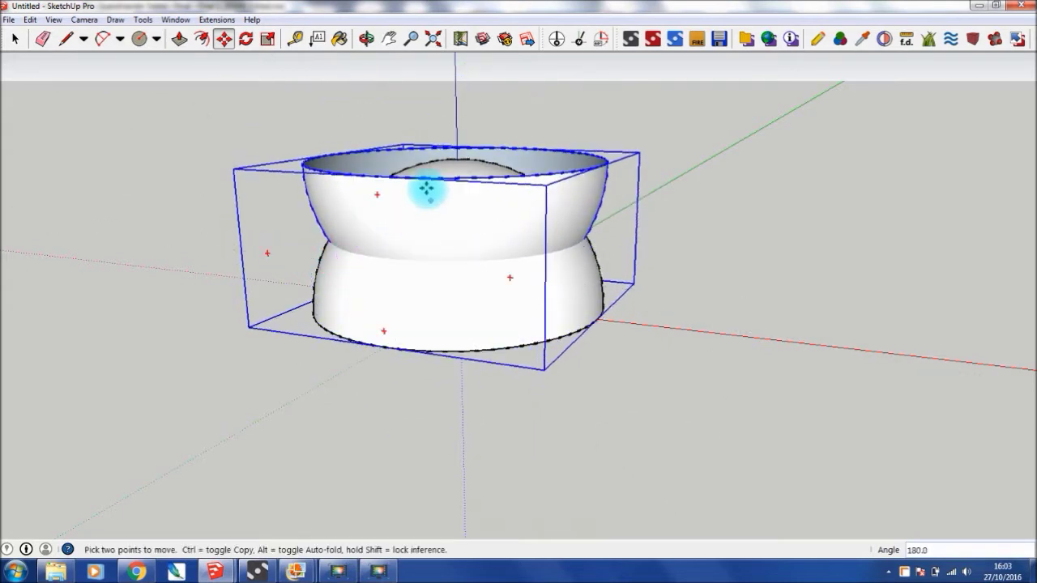
{"action": "left_click_drag", "start_coordinate": [422, 179], "coordinate": [430, 352]}
Step: Orbit, zoom out and pan to view the sphere from the side
{"action": "left_click", "coordinate": [15, 38]}
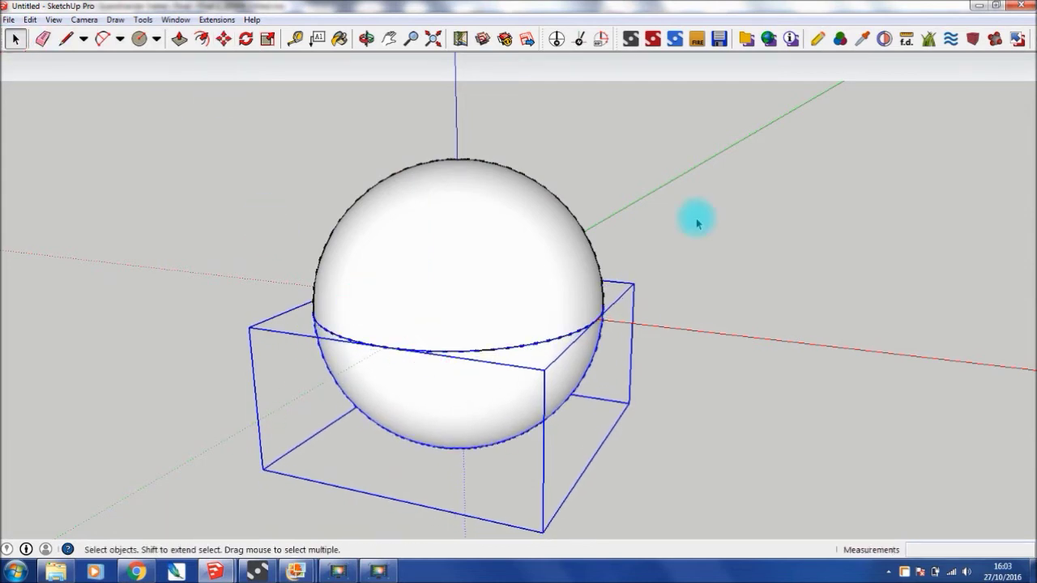
{"action": "left_click", "coordinate": [695, 221]}
{"action": "left_click", "coordinate": [366, 38]}
{"action": "left_click_drag", "start_coordinate": [580, 259], "coordinate": [494, 245]}
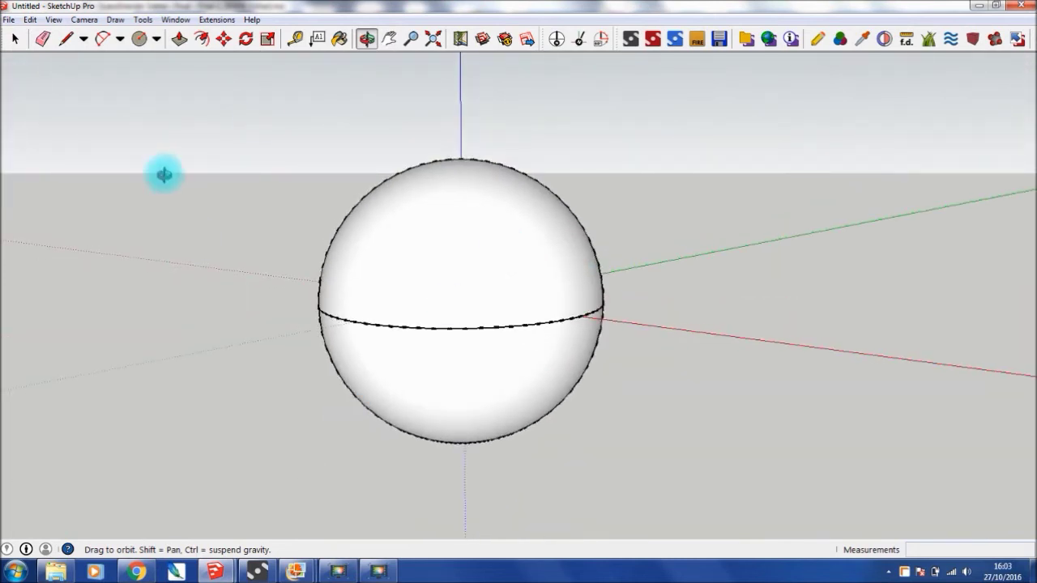
{"action": "left_click", "coordinate": [411, 38]}
{"action": "left_click_drag", "start_coordinate": [398, 108], "coordinate": [389, 206]}
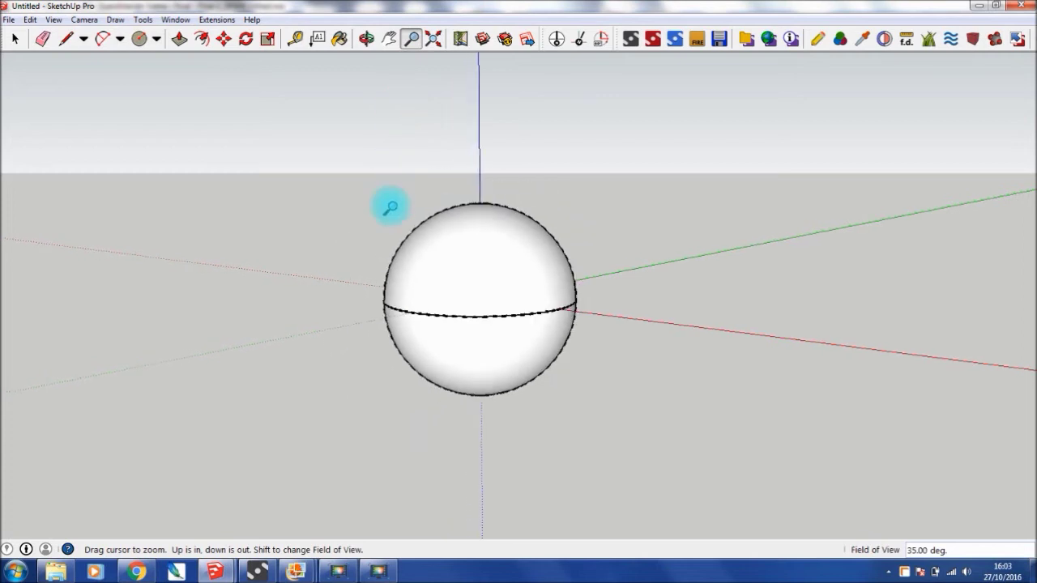
{"action": "left_click", "coordinate": [389, 38]}
{"action": "left_click_drag", "start_coordinate": [476, 194], "coordinate": [371, 171]}
{"action": "left_click", "coordinate": [367, 38]}
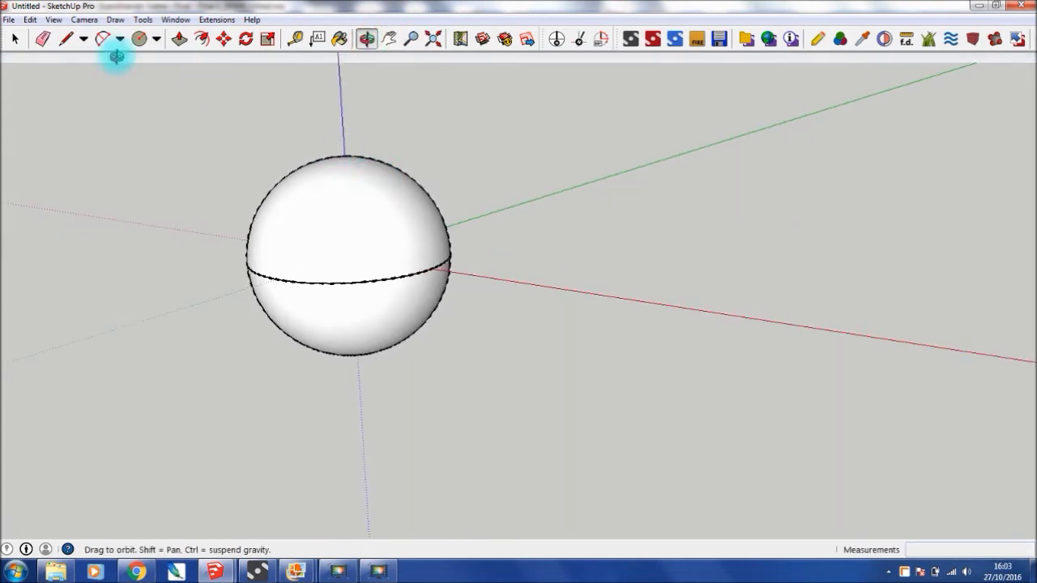
Step: Window-select the whole sphere, delete it, and pan the axes lower in view
{"action": "left_click", "coordinate": [15, 38]}
{"action": "left_click_drag", "start_coordinate": [157, 112], "coordinate": [555, 346]}
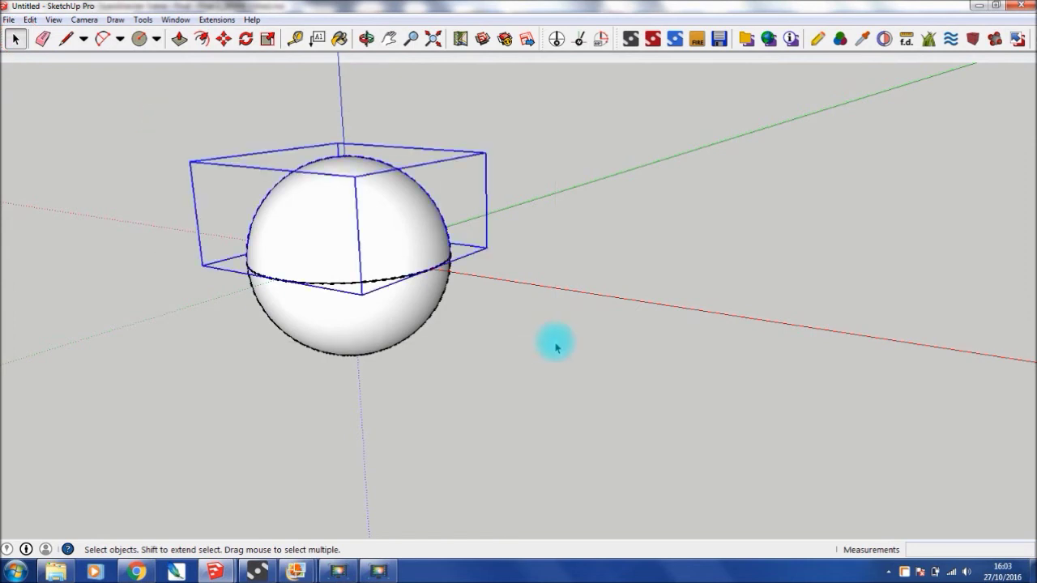
{"action": "left_click_drag", "start_coordinate": [152, 96], "coordinate": [475, 419]}
{"action": "key", "text": "Delete"}
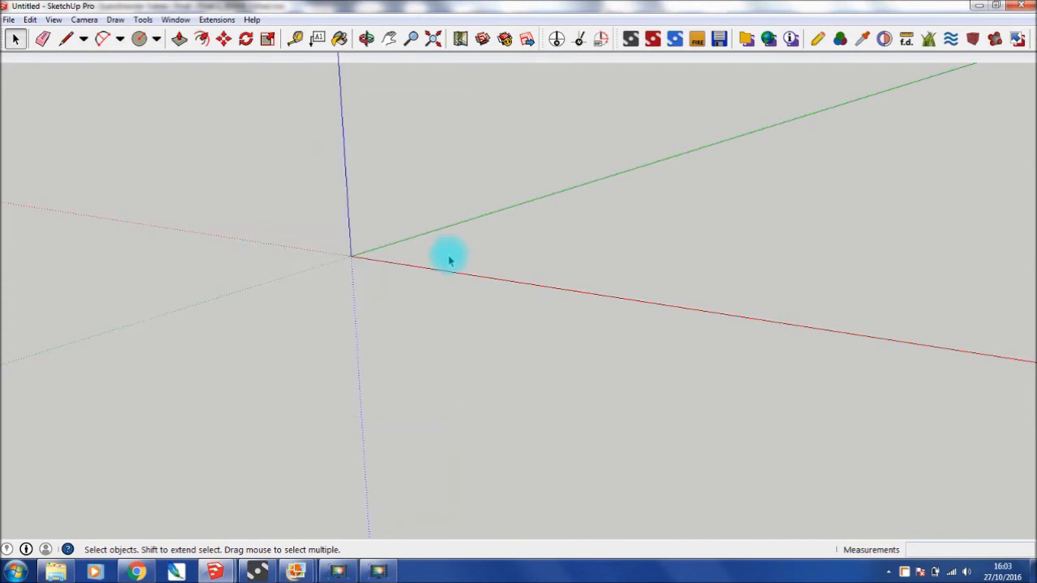
{"action": "left_click", "coordinate": [390, 39]}
{"action": "left_click_drag", "start_coordinate": [392, 70], "coordinate": [413, 219]}
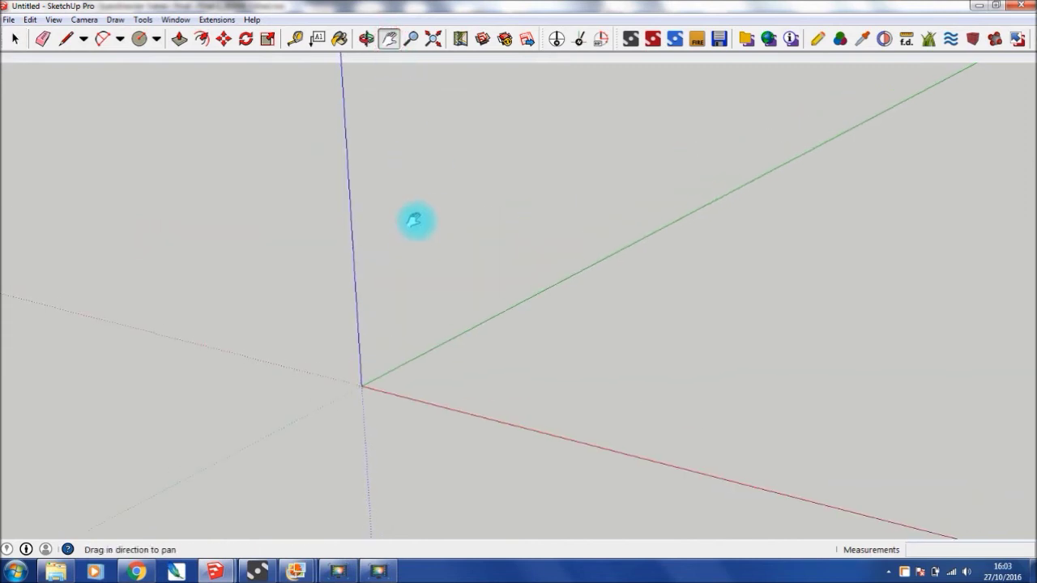
Step: Switch to the Scandinavian Scene model and view Scene 7, then Scene 4
{"action": "mouse_move", "coordinate": [216, 572]}
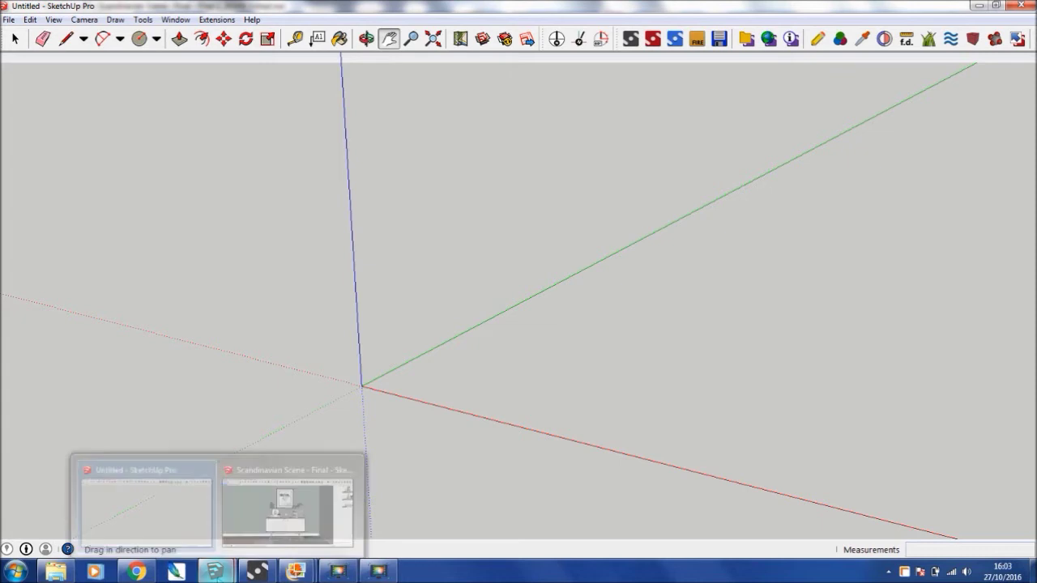
{"action": "left_click", "coordinate": [285, 498]}
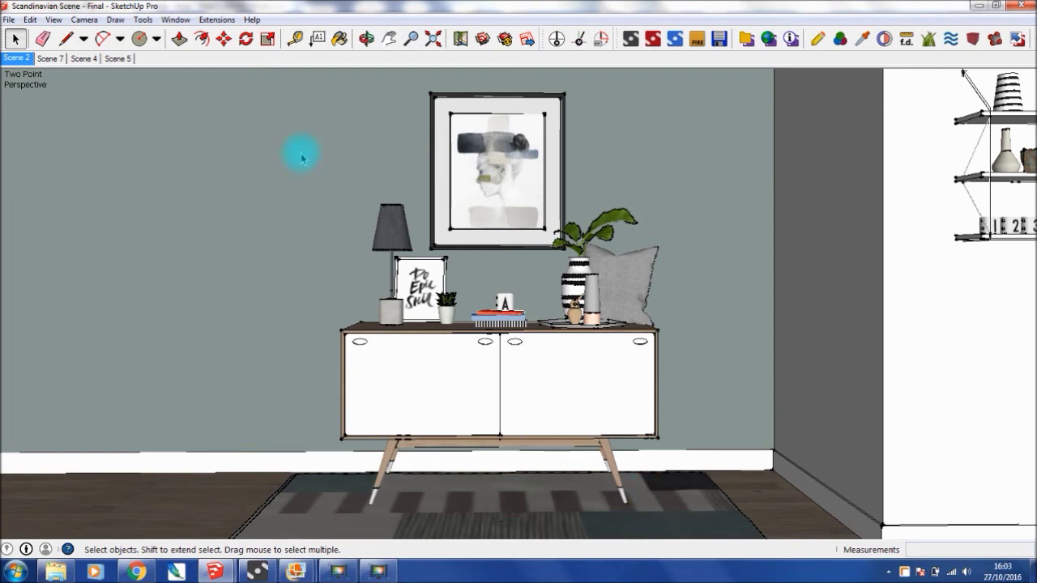
{"action": "left_click", "coordinate": [50, 58]}
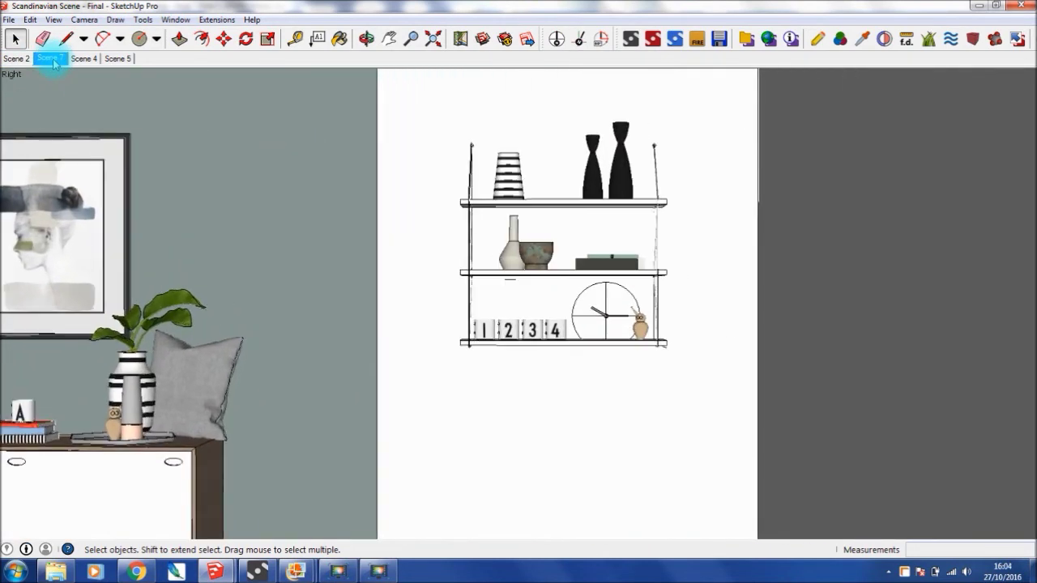
{"action": "left_click", "coordinate": [86, 58]}
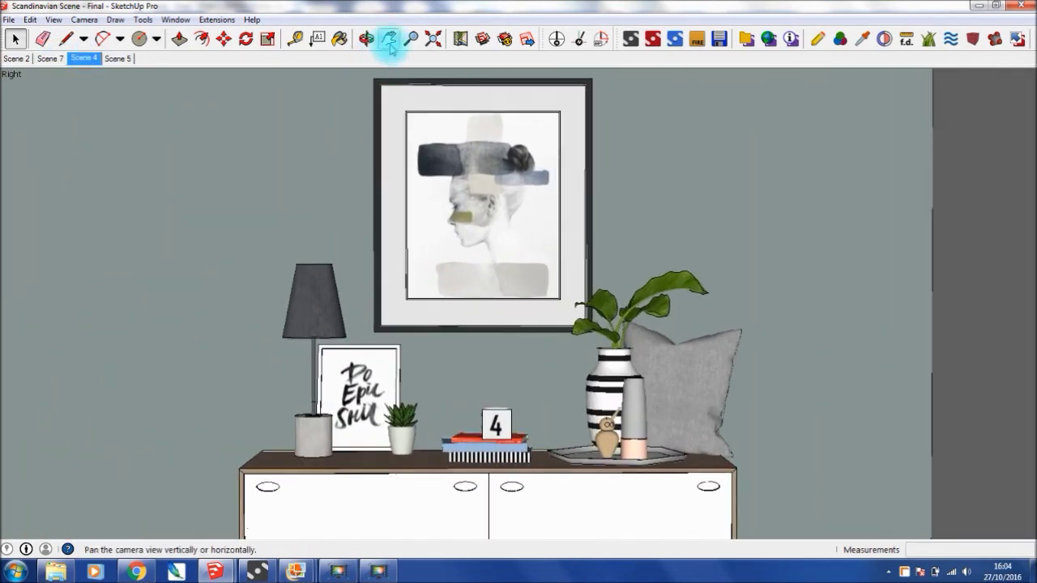
Step: Zoom to the framed picture, orbit the sideboard, then view Scene 5 and Scene 2
{"action": "left_click", "coordinate": [412, 38]}
{"action": "left_click_drag", "start_coordinate": [398, 271], "coordinate": [381, 66]}
{"action": "left_click", "coordinate": [367, 38]}
{"action": "left_click_drag", "start_coordinate": [333, 195], "coordinate": [289, 208]}
{"action": "left_click", "coordinate": [15, 38]}
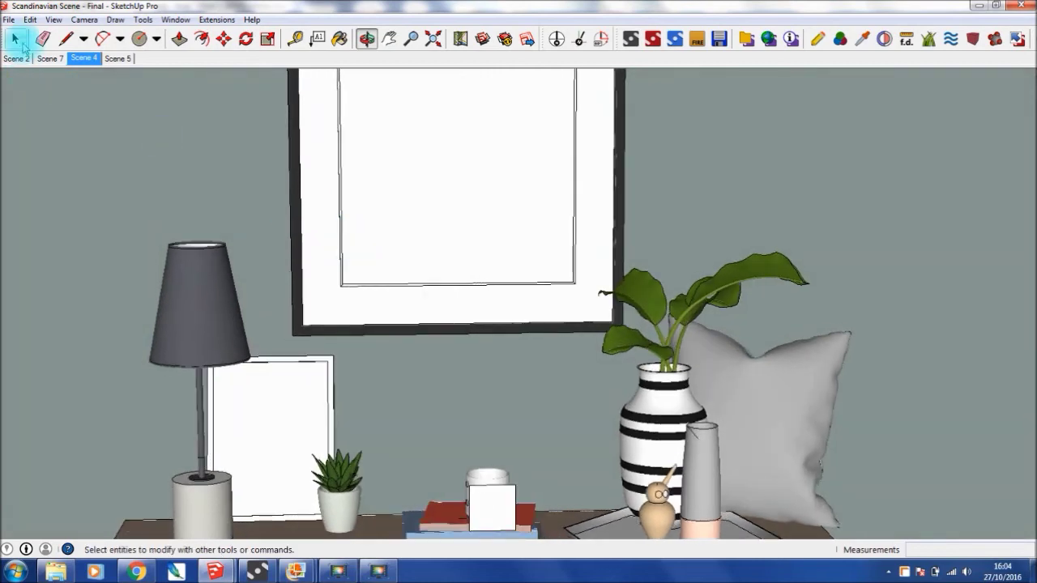
{"action": "left_click", "coordinate": [117, 59]}
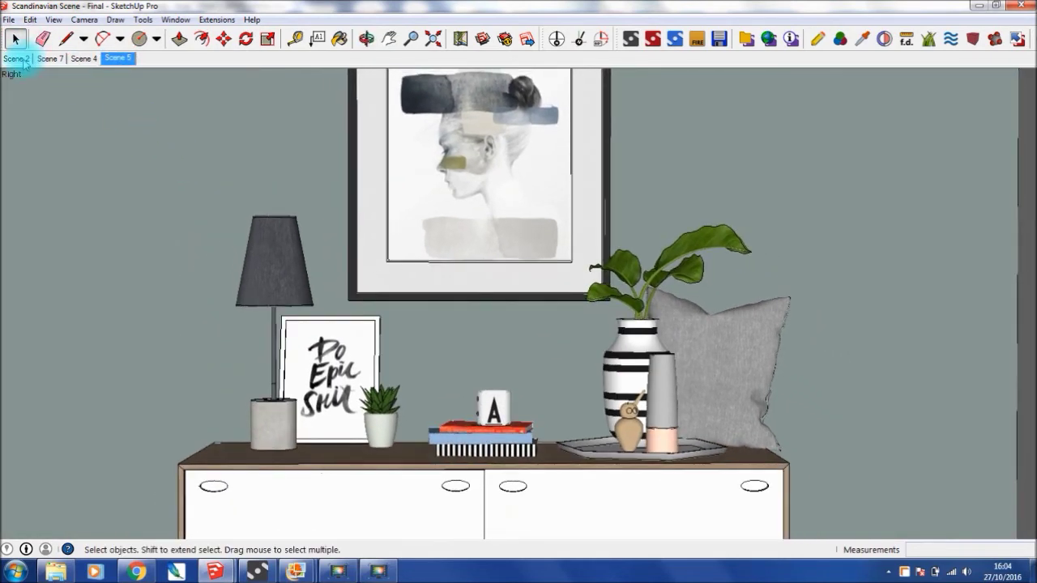
{"action": "left_click", "coordinate": [24, 61]}
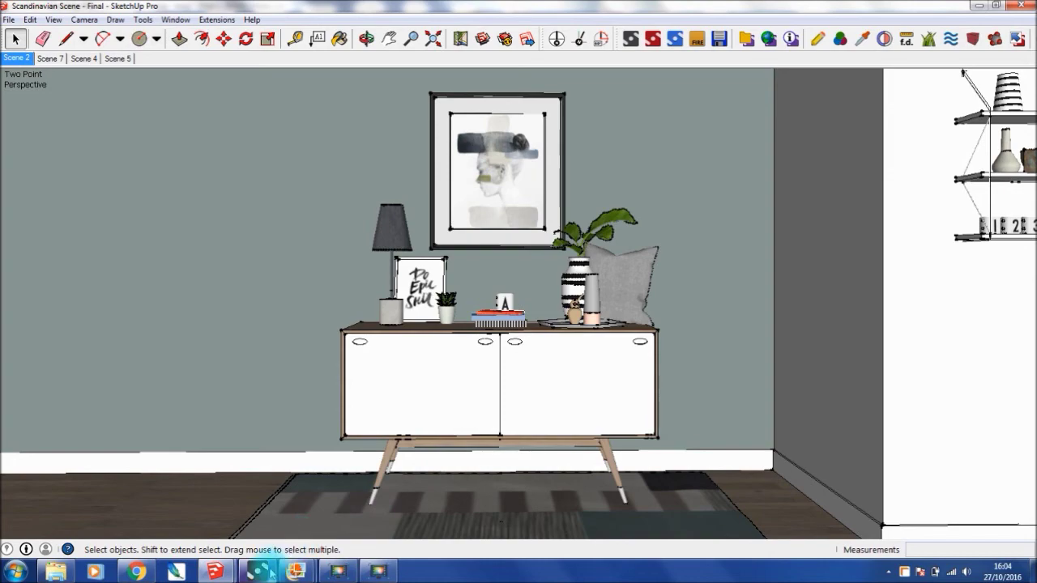
Step: Pan the Maxwell render to show legs and rug, then open Scandinavian Living 1
{"action": "mouse_move", "coordinate": [270, 573]}
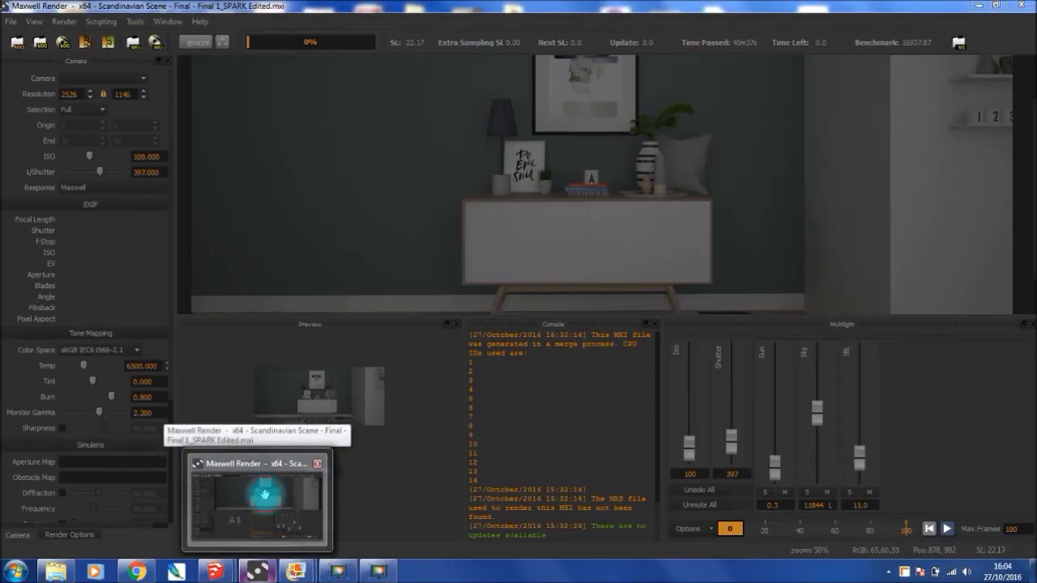
{"action": "left_click", "coordinate": [263, 495]}
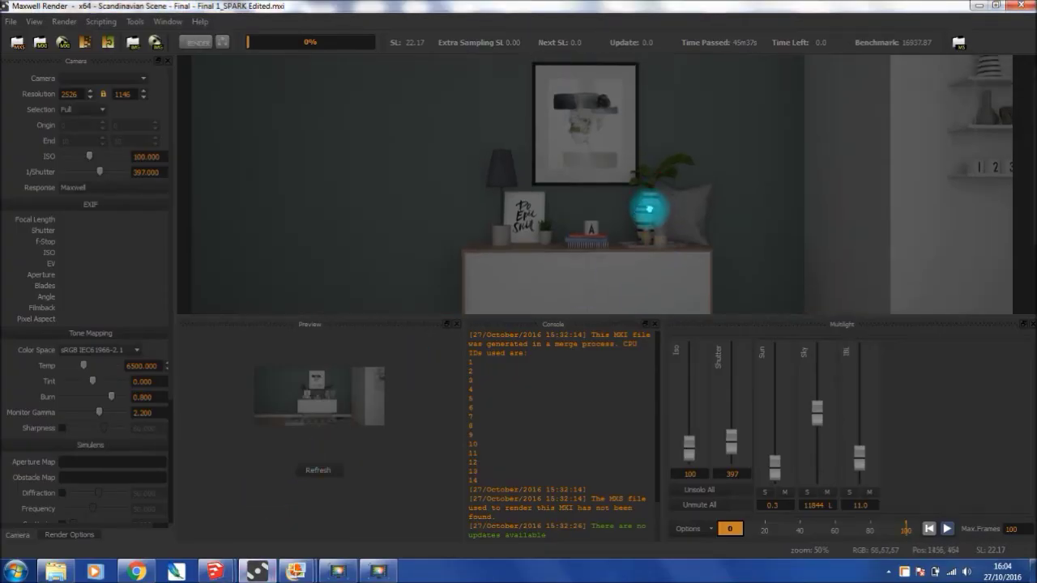
{"action": "left_click_drag", "start_coordinate": [648, 209], "coordinate": [578, 169]}
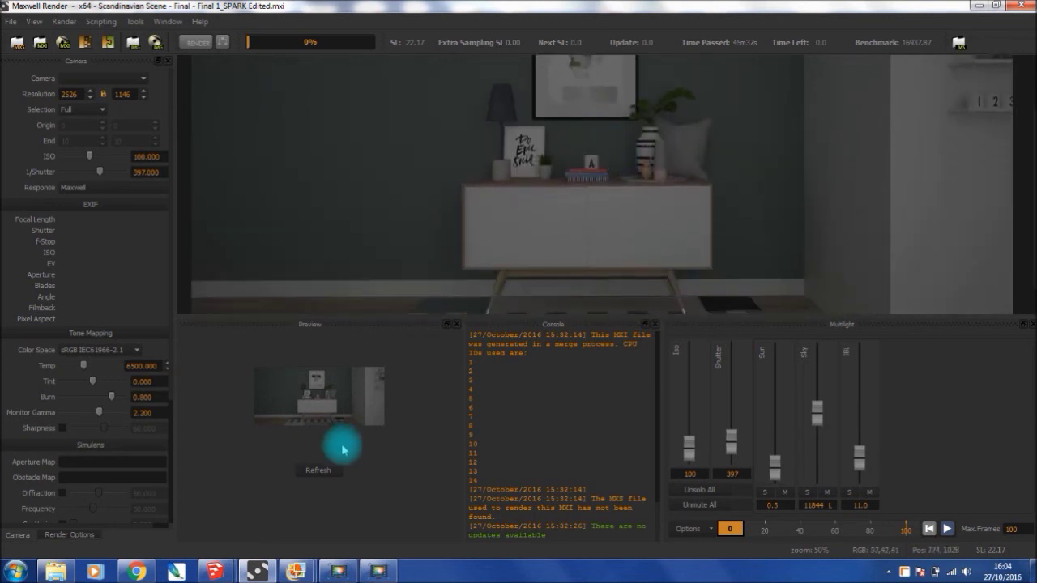
{"action": "mouse_move", "coordinate": [296, 571]}
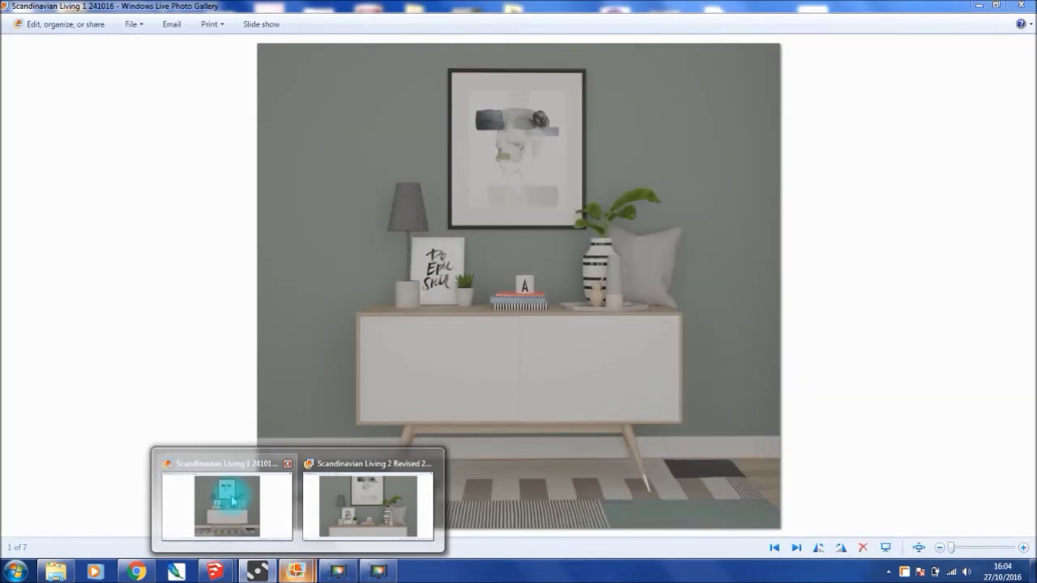
{"action": "left_click", "coordinate": [227, 498]}
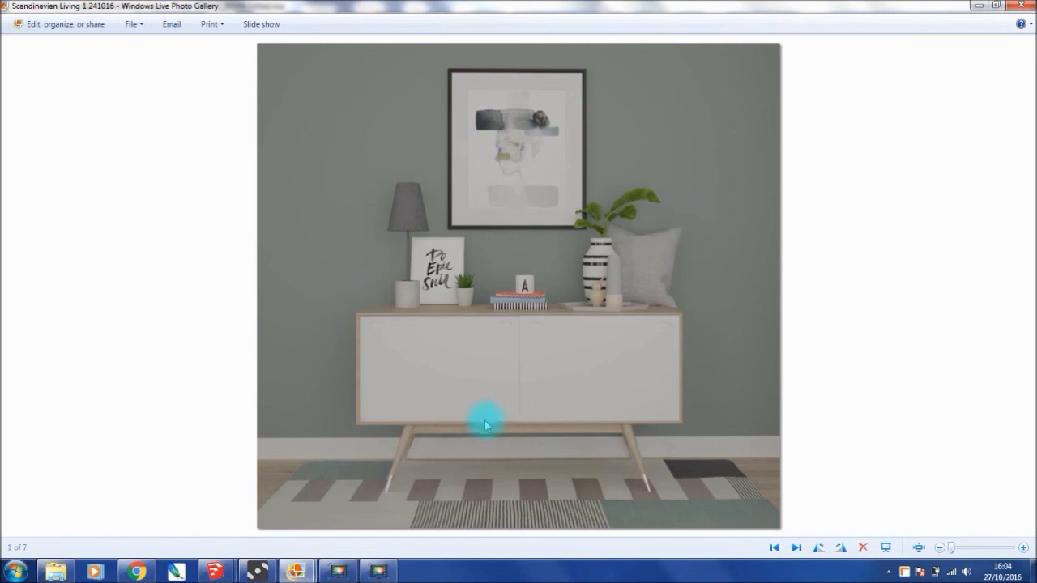
Step: Bring up the 'Scandinavian Living 2 Revised 241016' image from the taskbar preview
{"action": "left_click", "coordinate": [297, 571]}
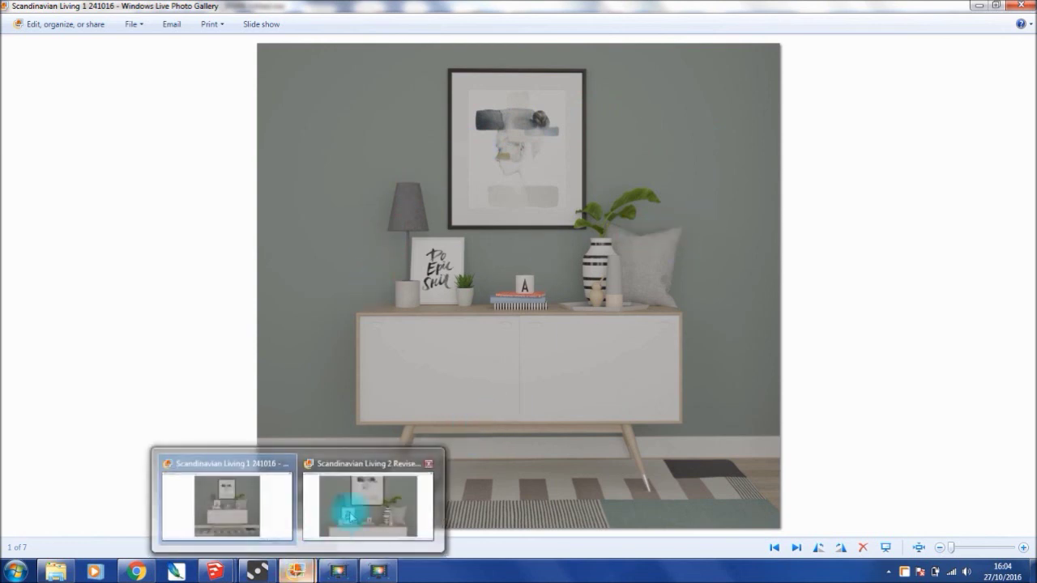
{"action": "left_click", "coordinate": [344, 502]}
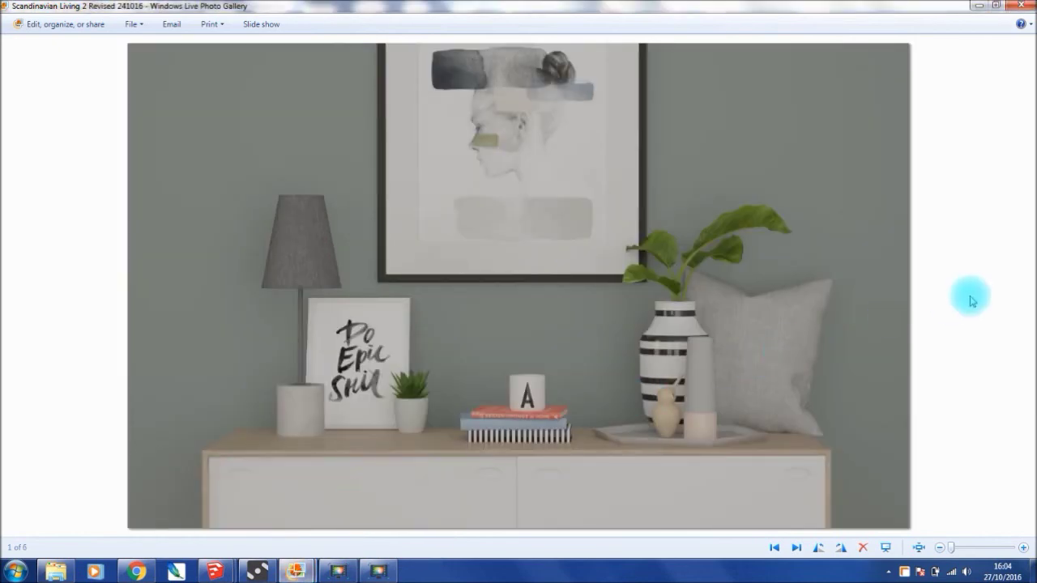